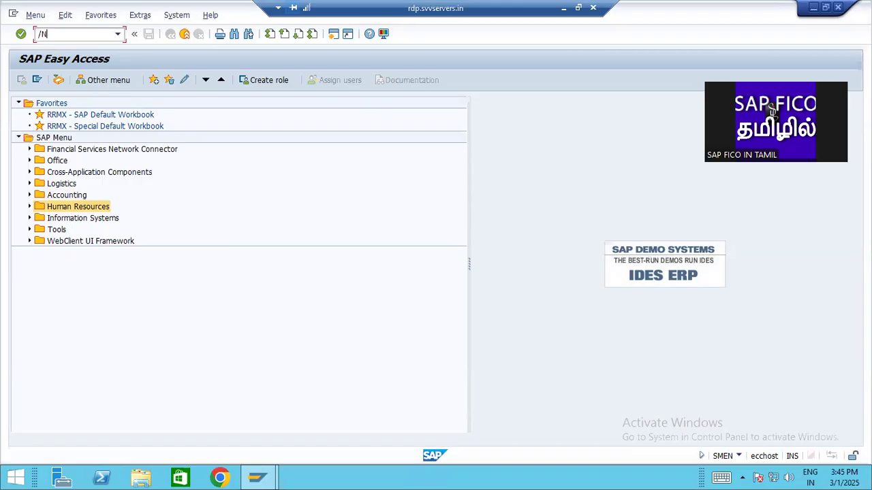
Step: Open the General Ledger area menu with /NFSMN, expand Document Entry and select FB50 - Enter G/L Account Document
text(MN)
key(Return)
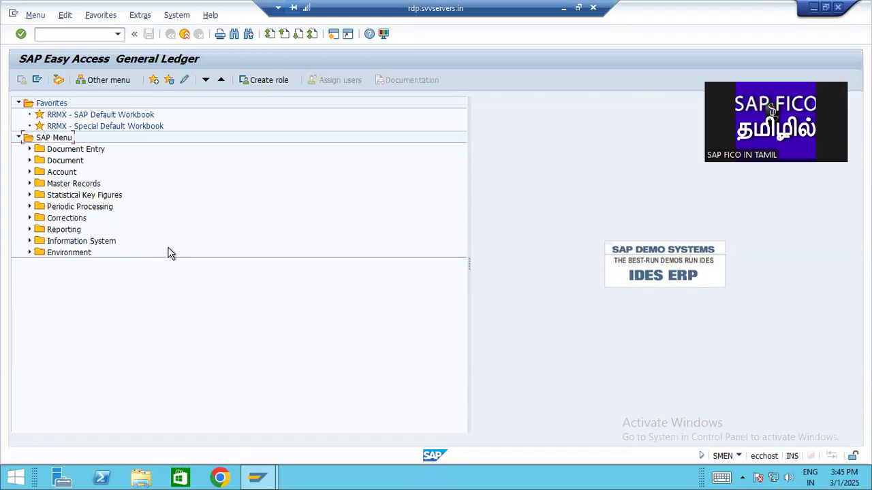
click(30, 150)
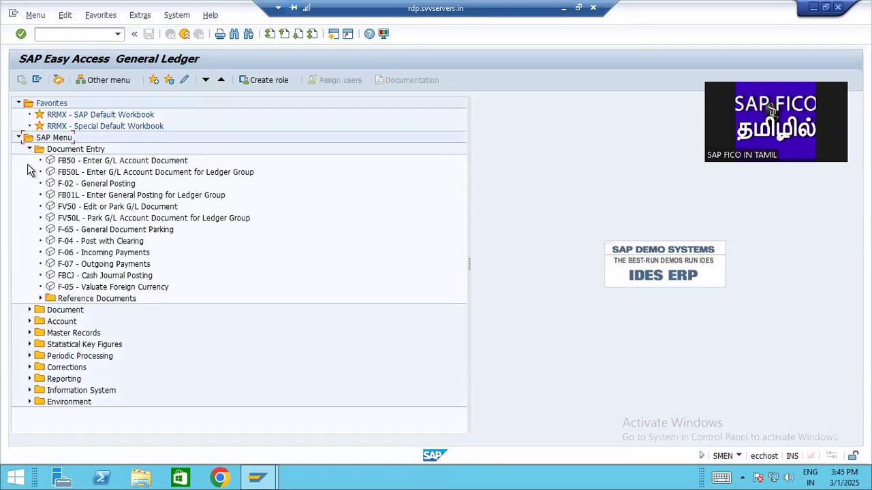
click(85, 164)
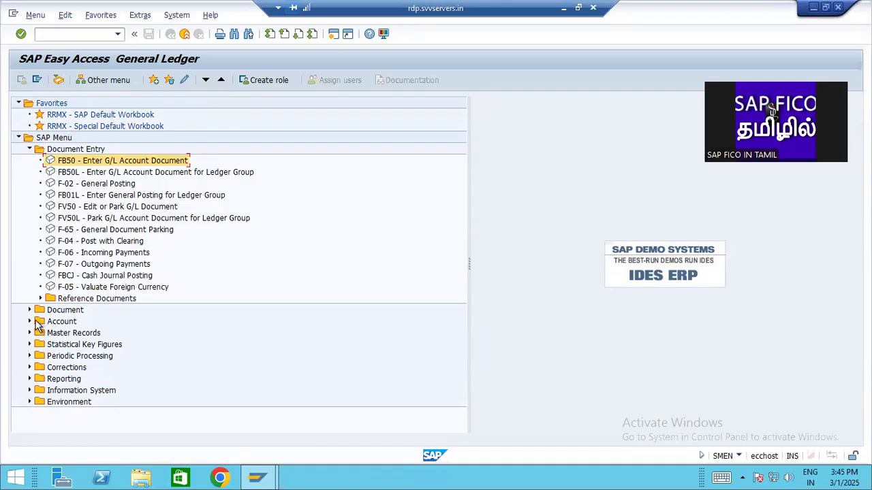
Step: Expand Information System down through General Ledger Reports to the Financial Statement / Cash Flow folder
click(30, 390)
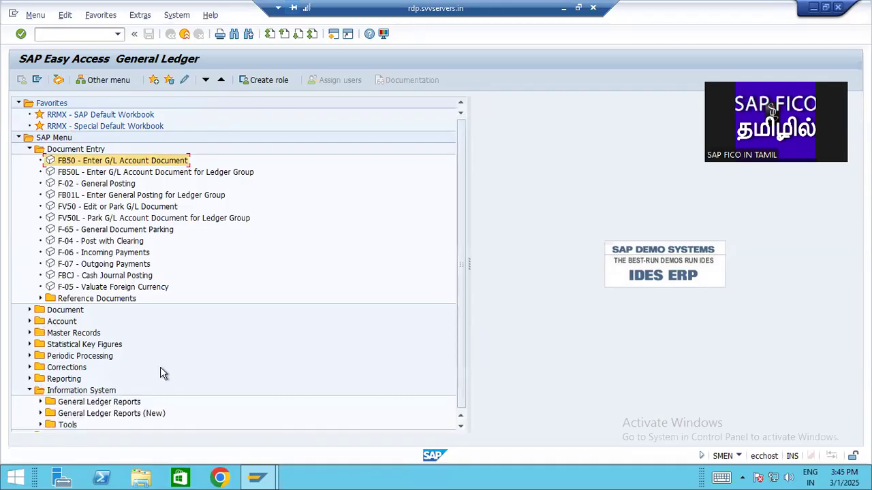
click(40, 402)
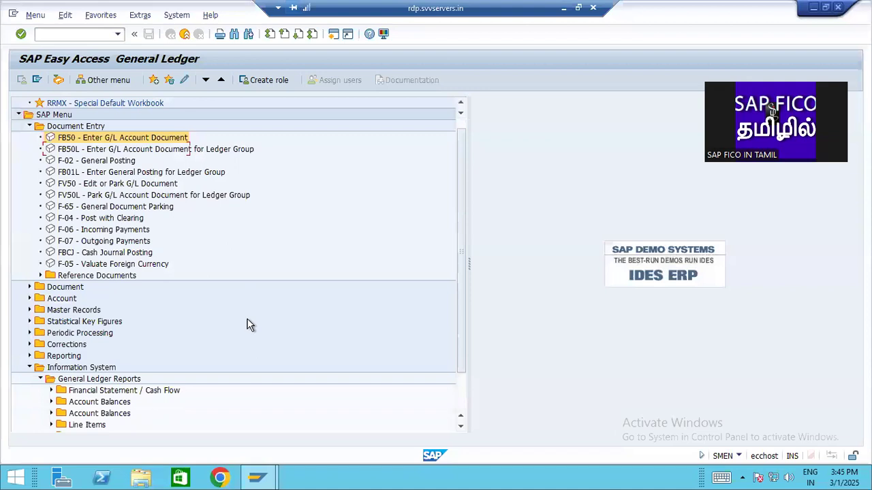
click(52, 344)
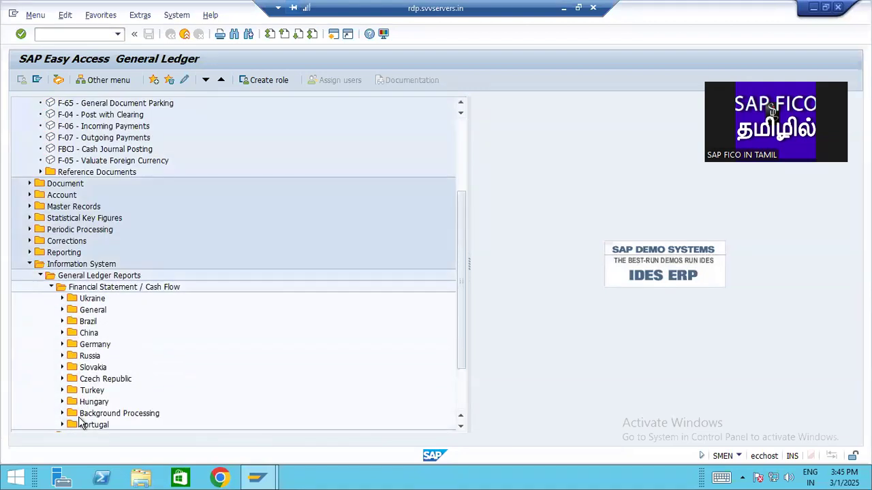
Step: Expand Master Records through G/L Accounts to Individual Processing and select FS00 - Centrally
click(29, 207)
click(40, 218)
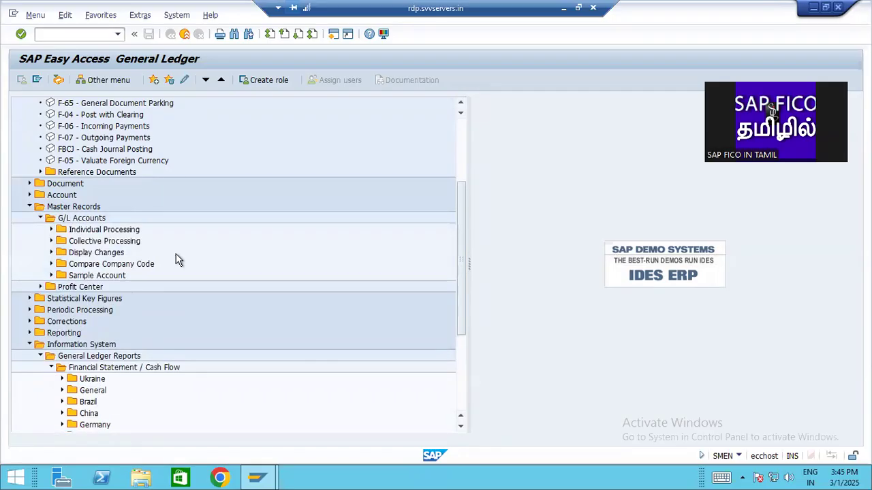
click(51, 231)
click(109, 241)
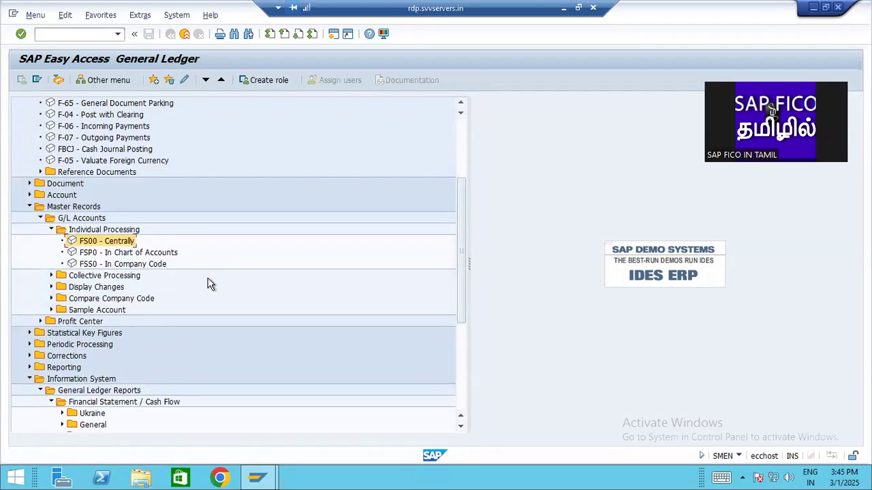
scroll(210, 285, up, 4)
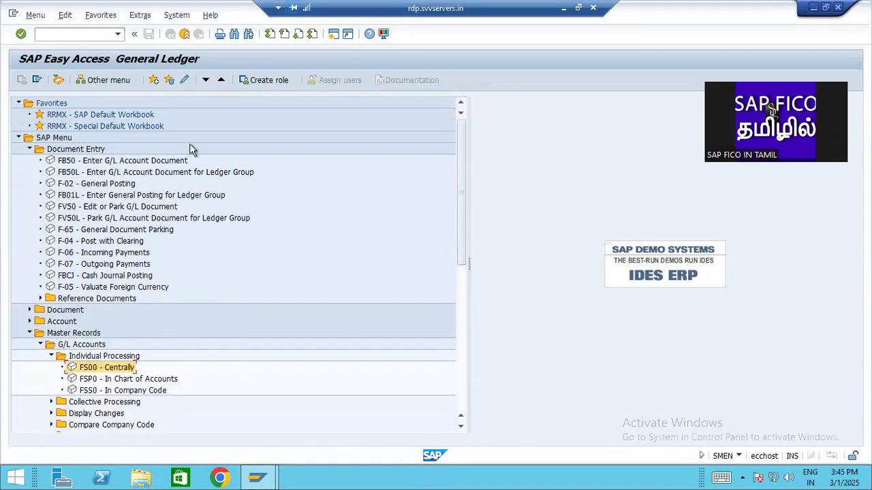
Step: Switch to the Accounts Payable area menu (FKMN) and open FB60 - Invoice from Document Entry
click(65, 33)
key(Return)
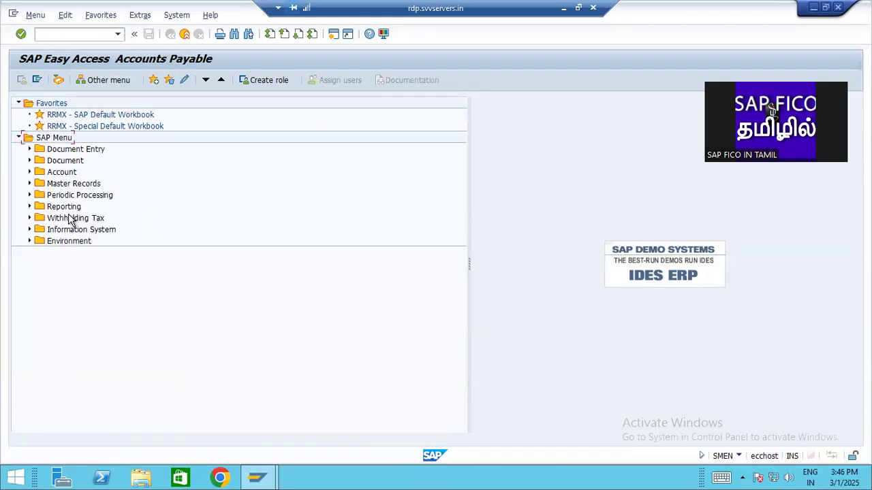
click(29, 149)
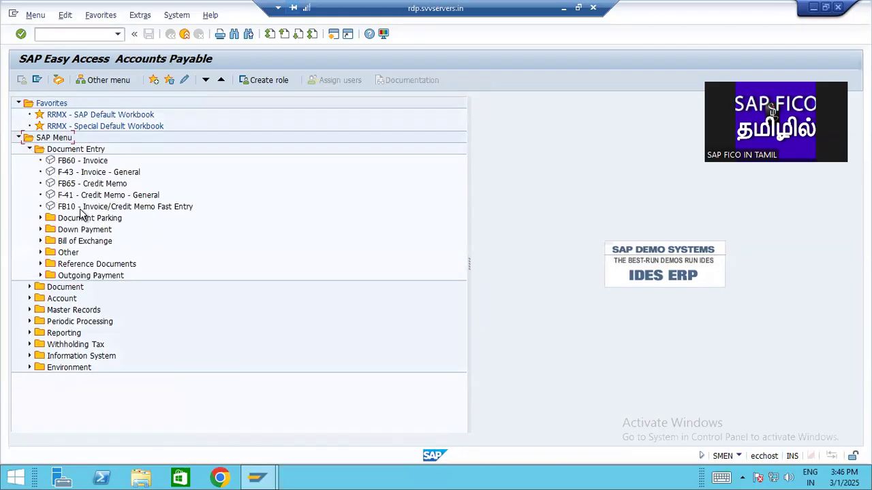
click(77, 161)
double_click(83, 161)
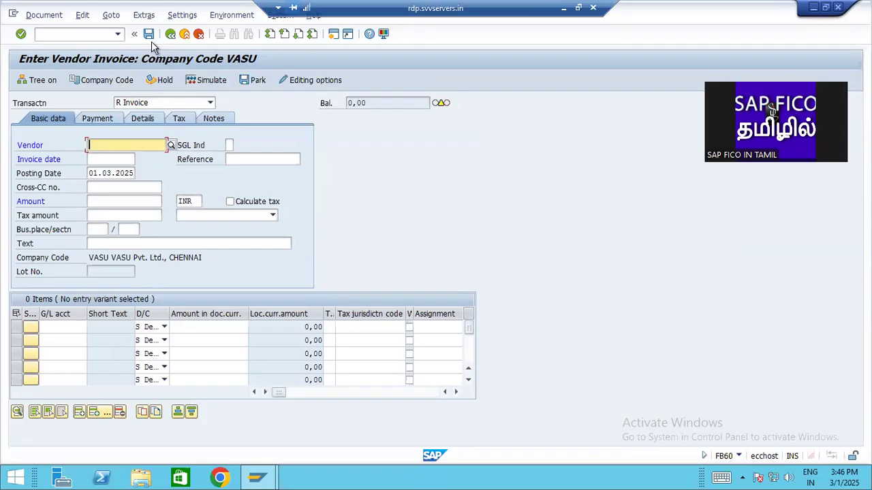
Step: Leave the vendor invoice entry using /N and return to the Accounts Payable menu without entering data
click(170, 33)
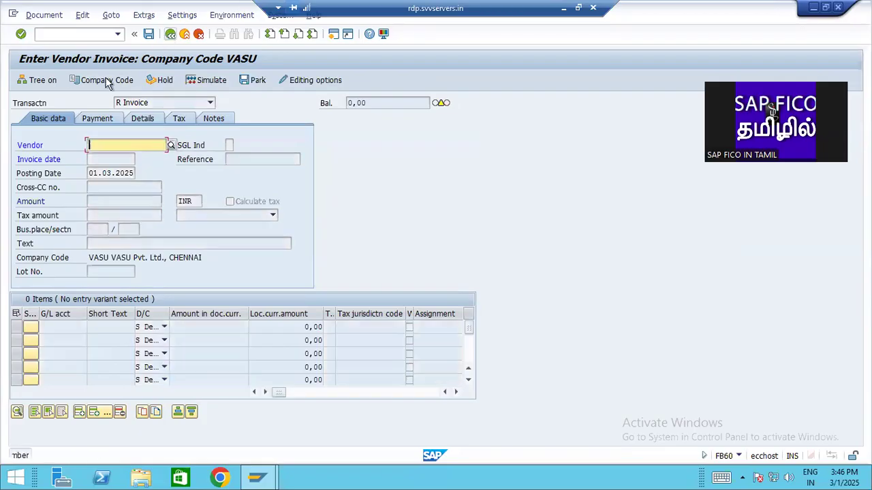
click(48, 34)
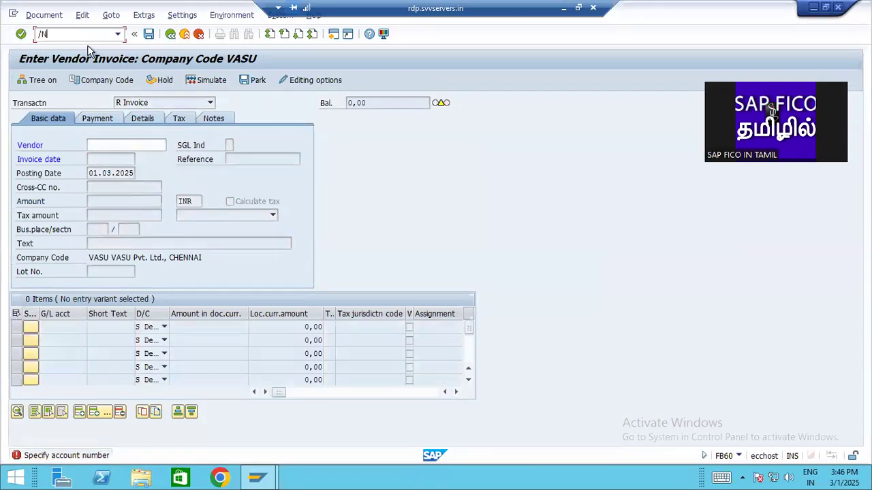
key(Return)
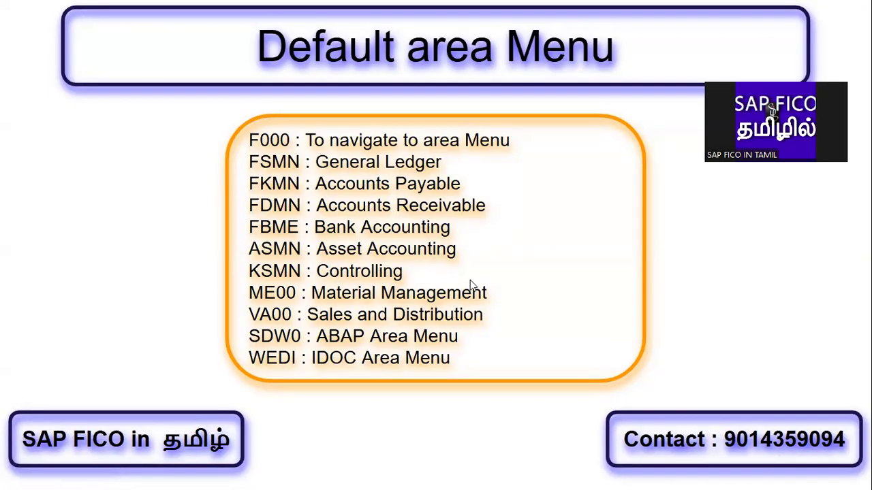
key(super)
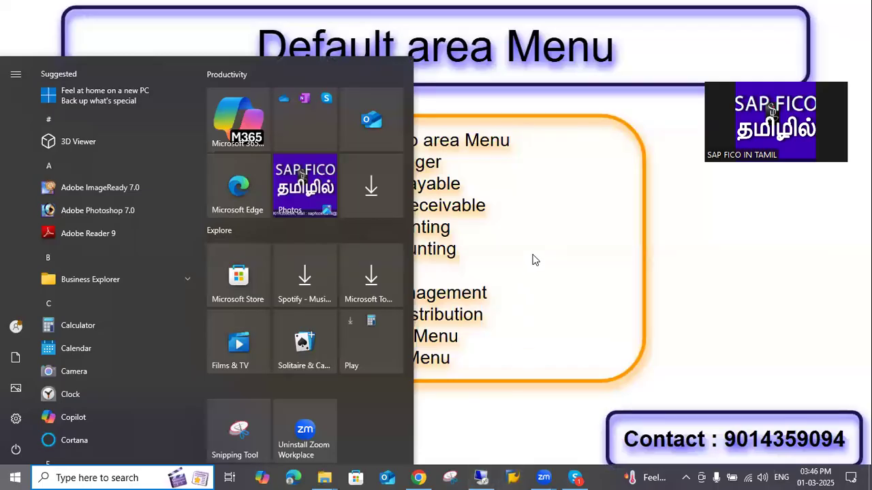
click(535, 260)
key(Left)
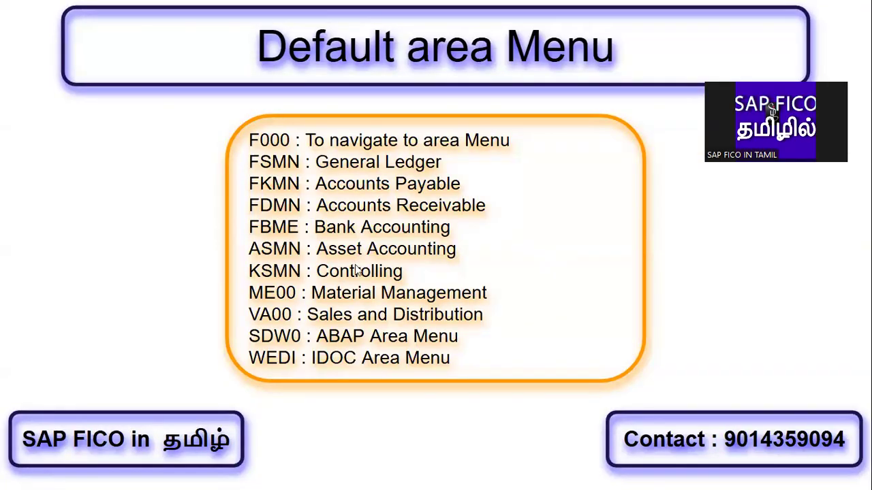
Step: Switch to the SAP remote desktop session and open the Asset Accounting area menu with /NASMN
key(super)
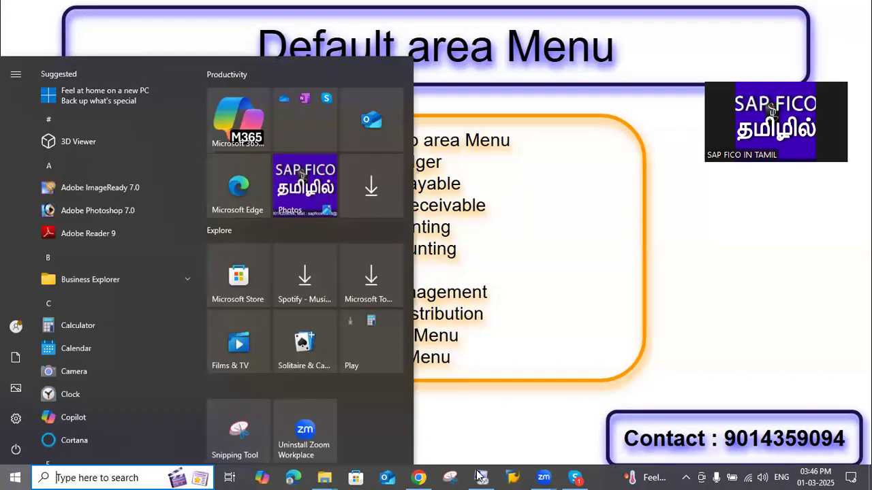
click(482, 479)
click(90, 36)
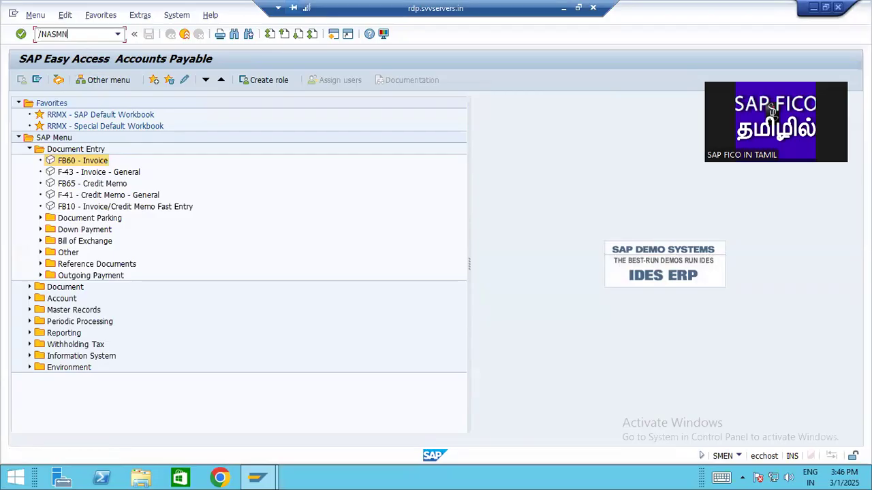
key(Return)
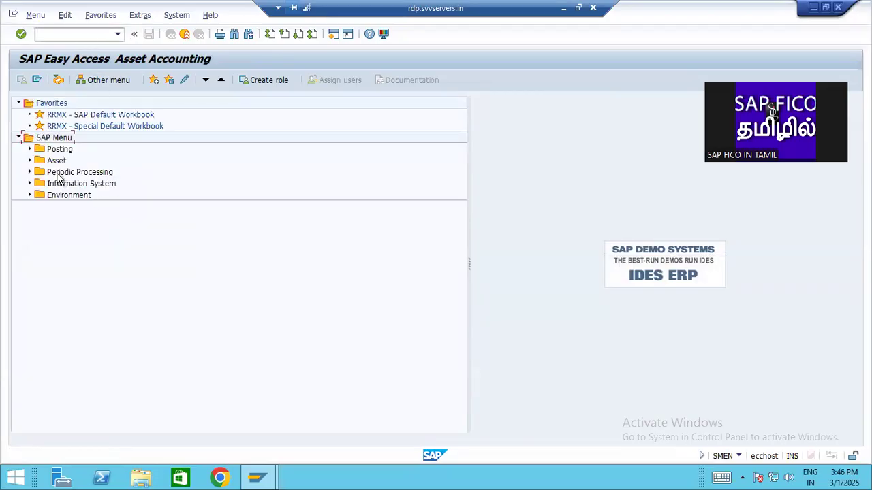
Step: Expand Posting through Acquisition to External Acquisition and select F-90 - With Vendor
click(30, 149)
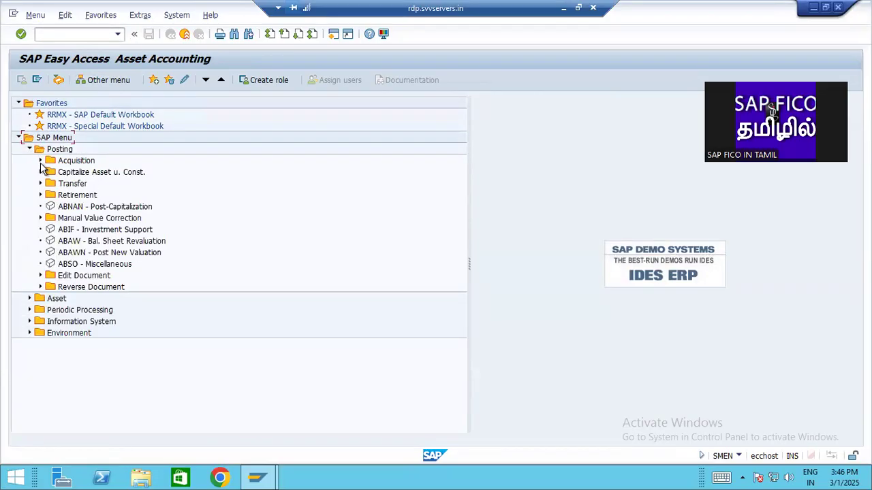
click(41, 160)
click(51, 172)
click(100, 184)
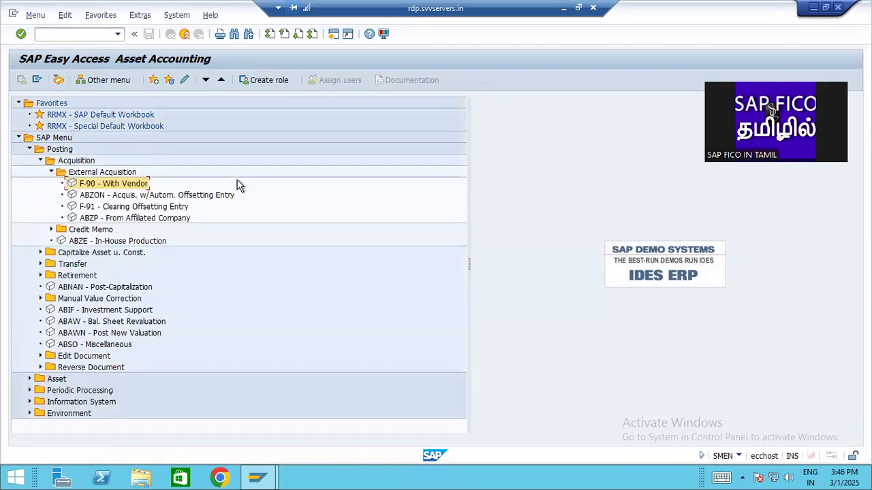
Step: Expand Retirement and its Retirement w/Revenue folder, and select F-92 - With Customer
click(40, 275)
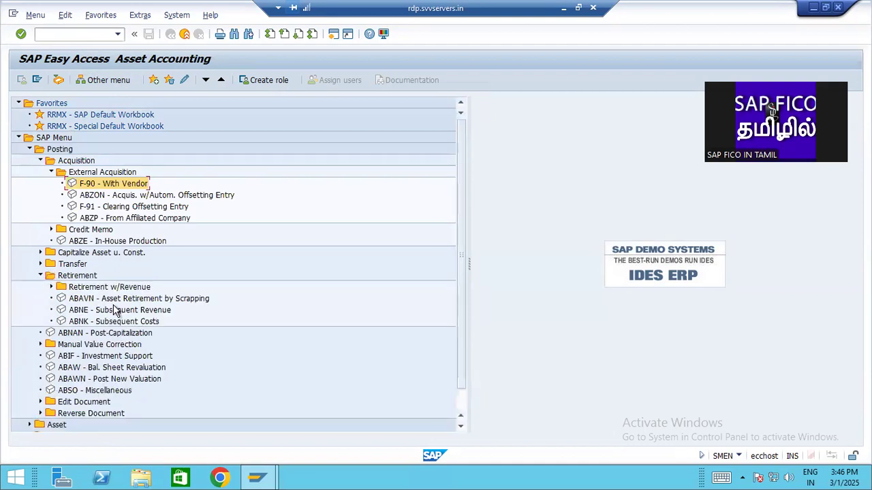
click(52, 287)
click(117, 299)
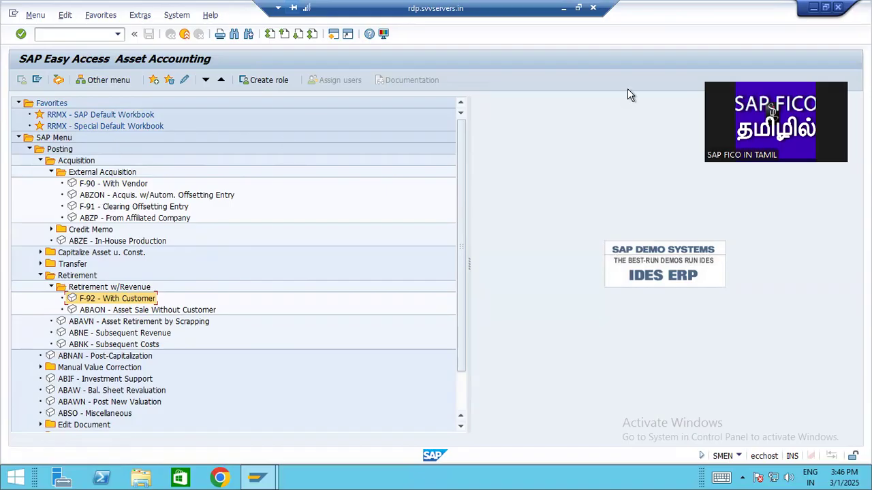
Step: Check the area menu code slide, switch back to the SAP session and restore the standard SAP menu, selecting the Logistics folder
click(564, 9)
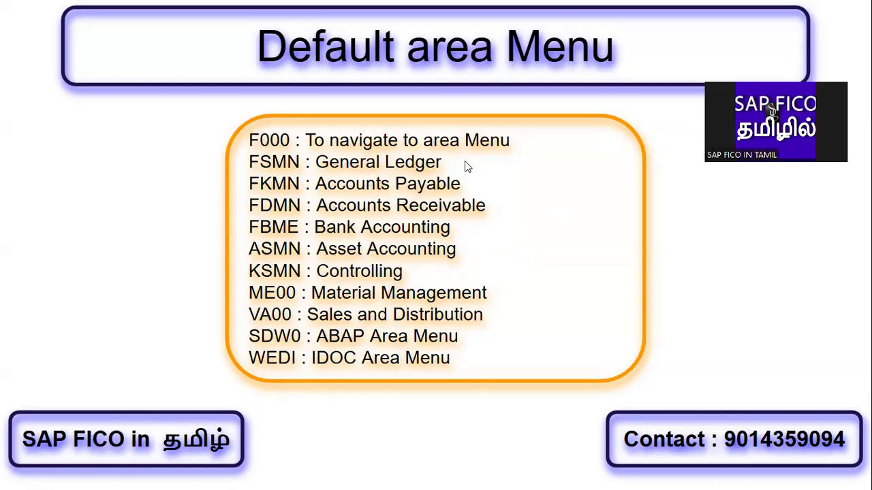
key(super)
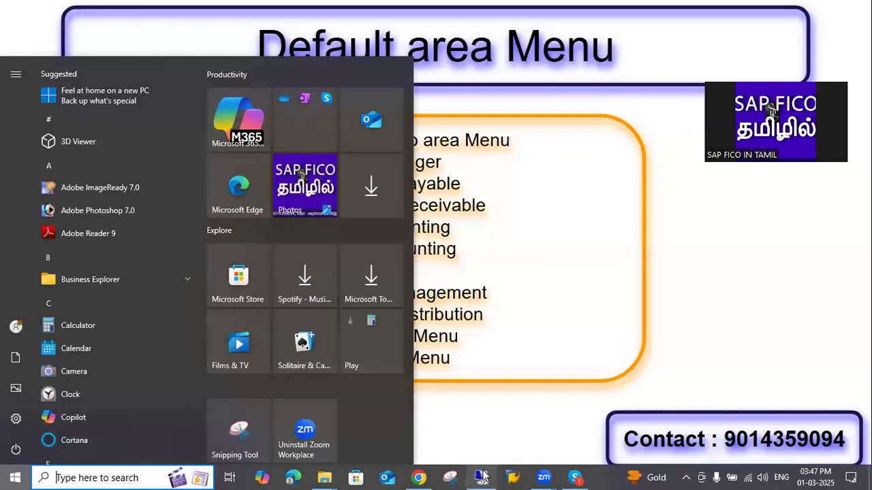
click(482, 477)
click(63, 34)
text(/n)
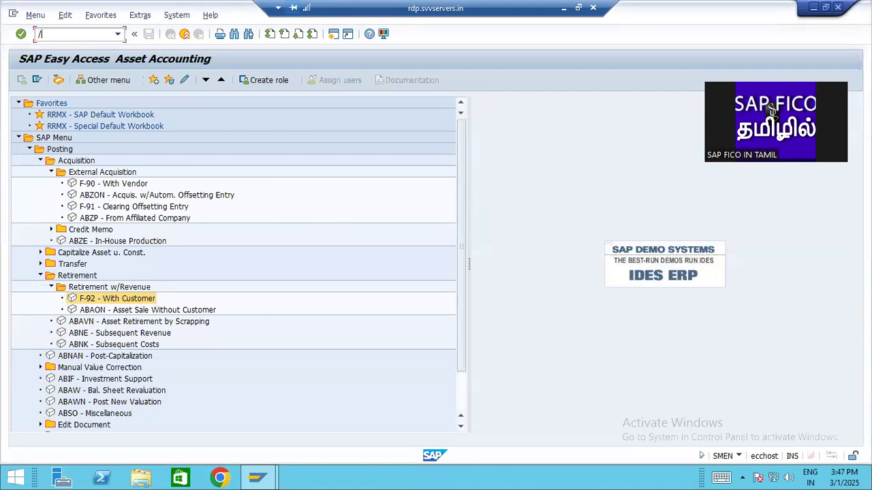
key(Return)
click(82, 149)
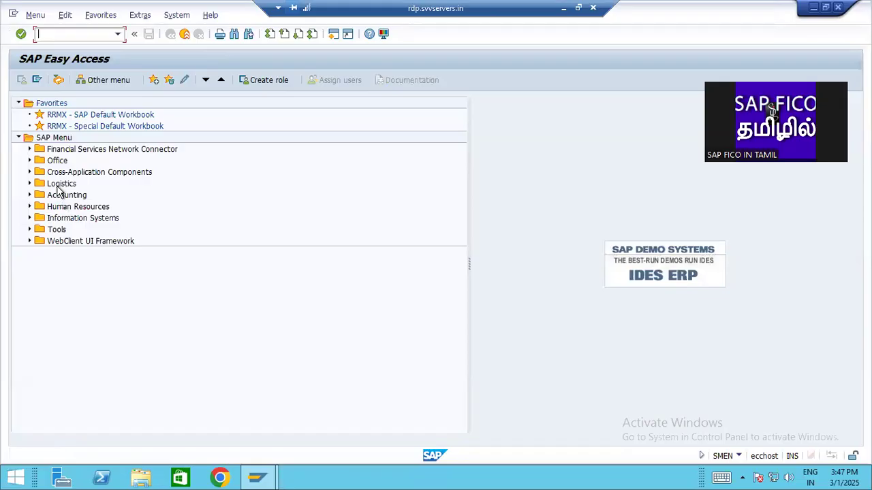
click(59, 187)
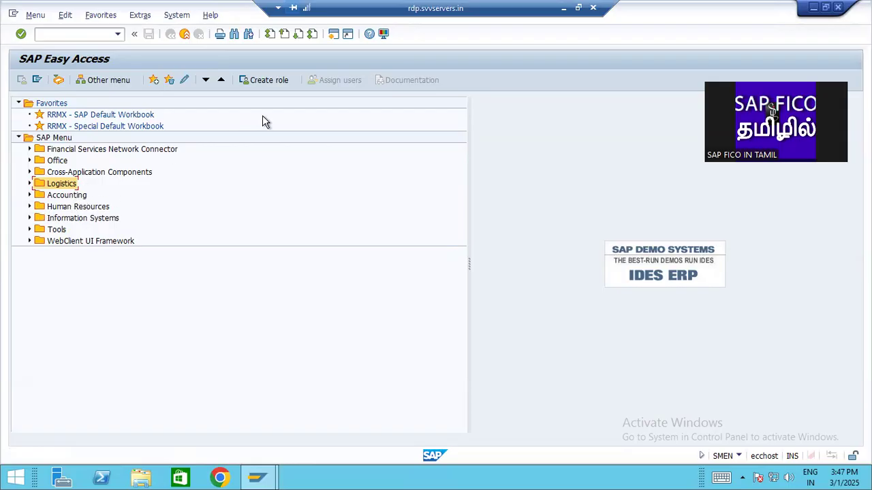
Step: Open the Maintain User Profile transaction with /NSU3
drag(412, 10, 502, 9)
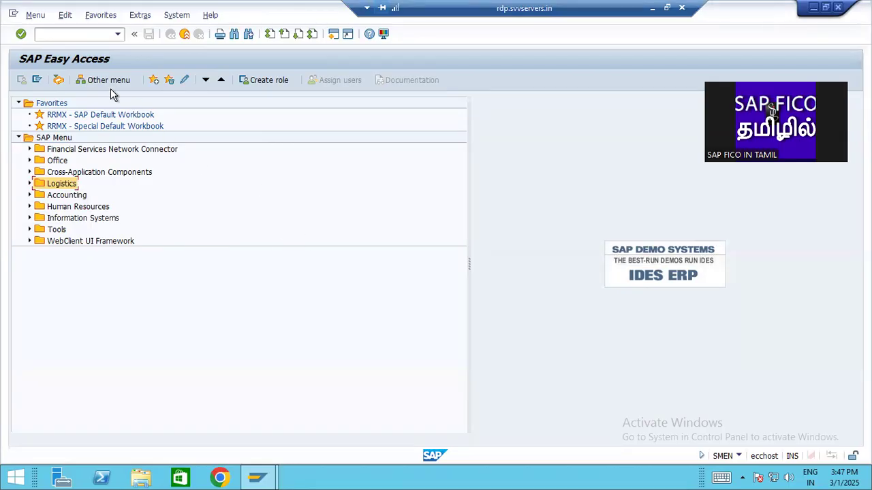
click(68, 34)
text(/NSU3)
key(Return)
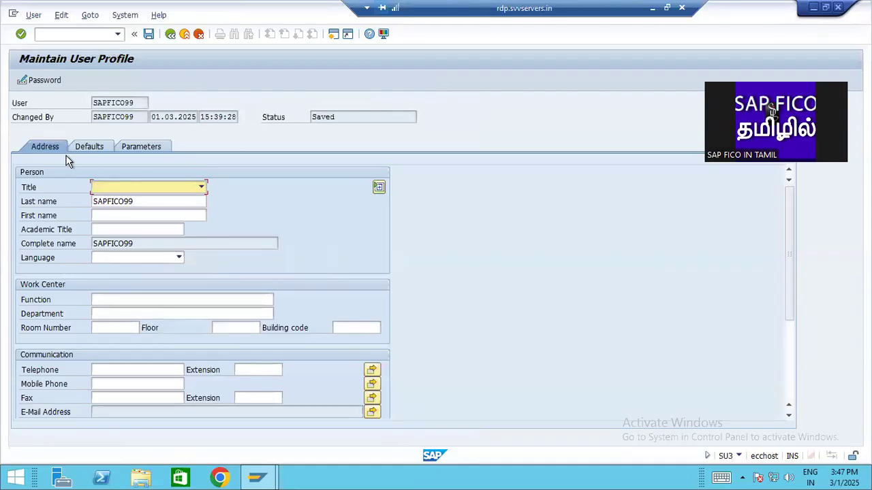
Step: Examine the User and Changed By fields in the header of the user profile
click(49, 106)
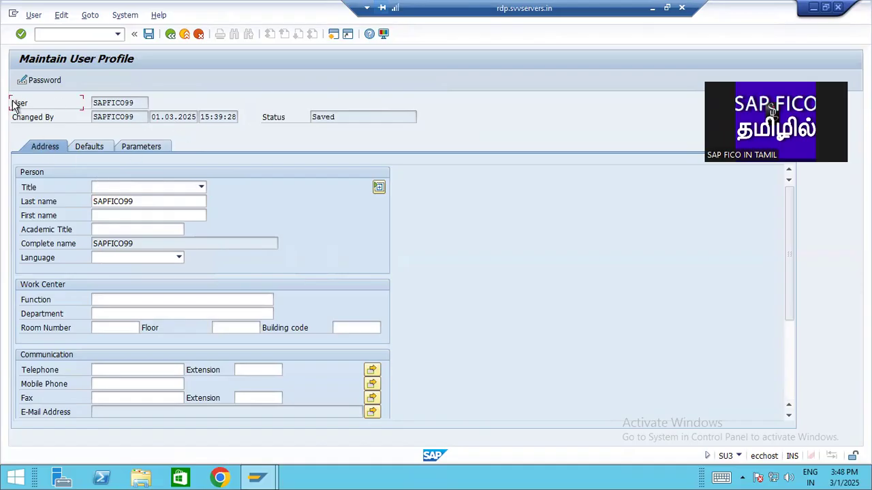
drag(131, 102, 72, 104)
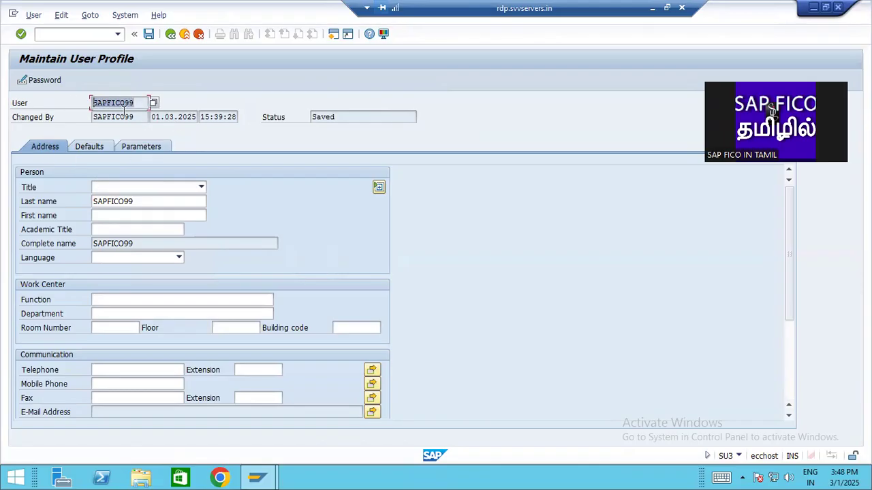
drag(140, 118, 48, 123)
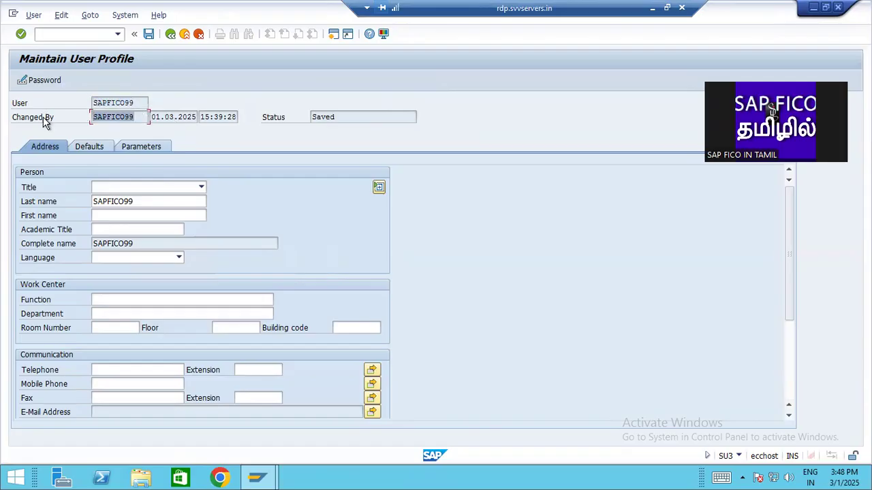
double_click(103, 103)
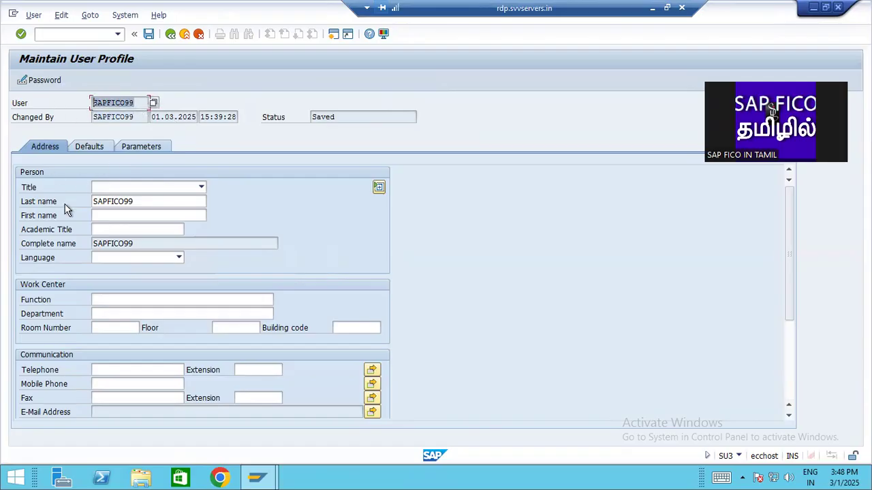
Step: Set the default start menu in the user profile to ASMN and save the profile
click(91, 146)
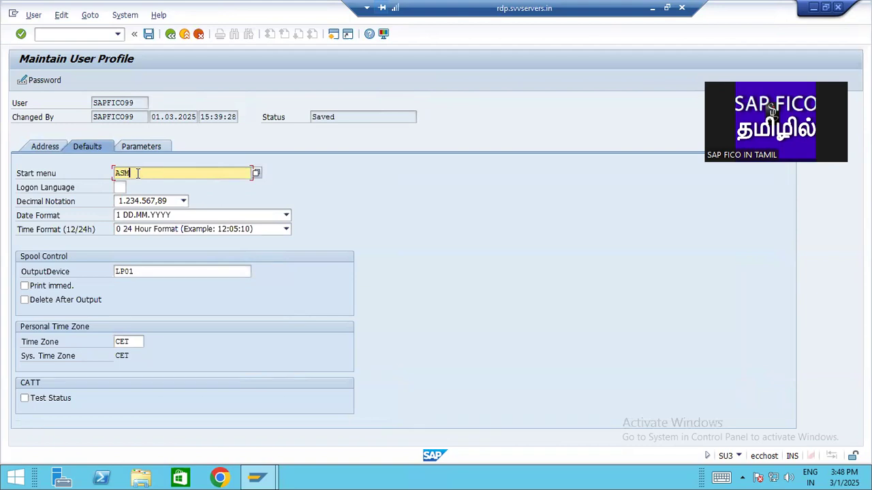
key(Return)
click(33, 176)
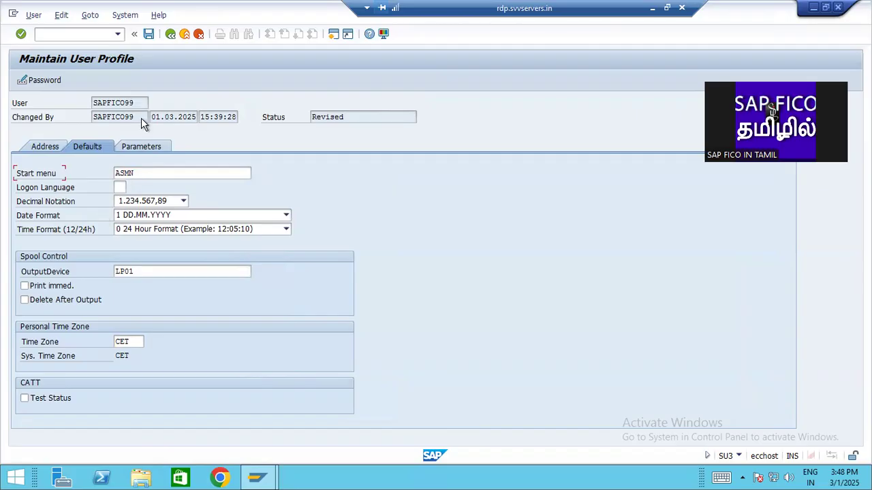
click(149, 35)
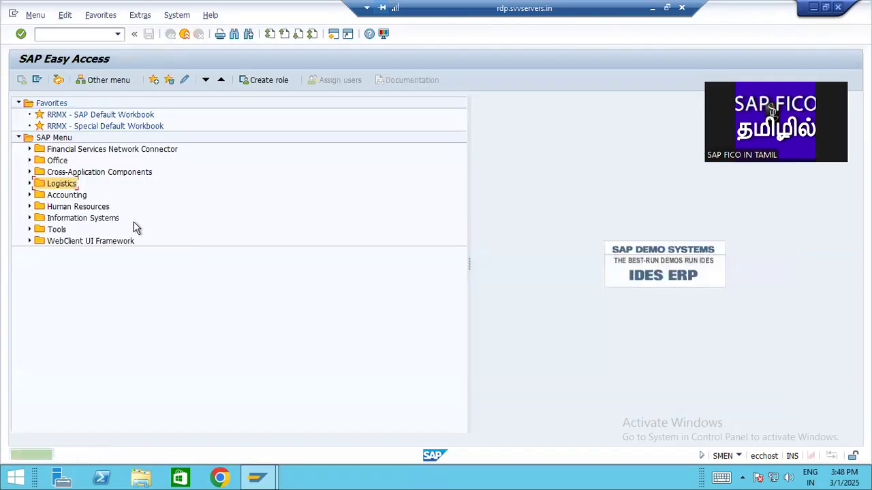
Step: Select the Accounting folder, end the current session screen with /N and restart SAP Easy Access to load the Asset Accounting menu
click(74, 196)
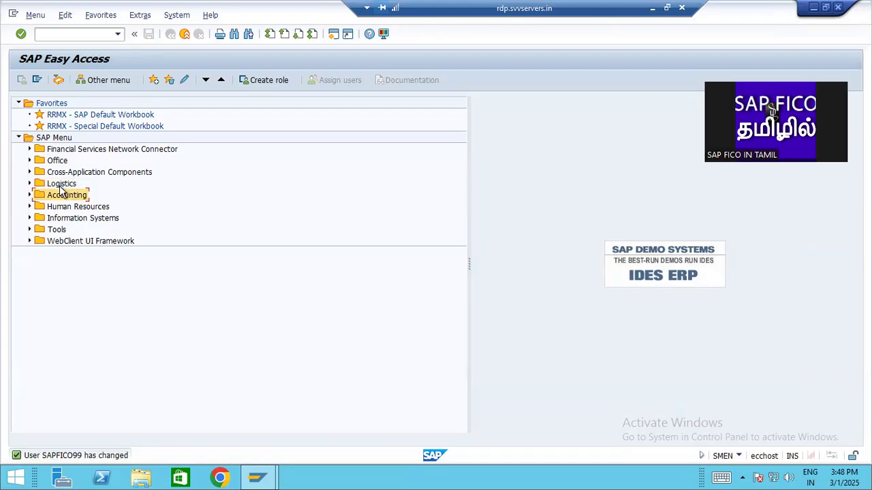
click(62, 36)
text(/N)
key(Return)
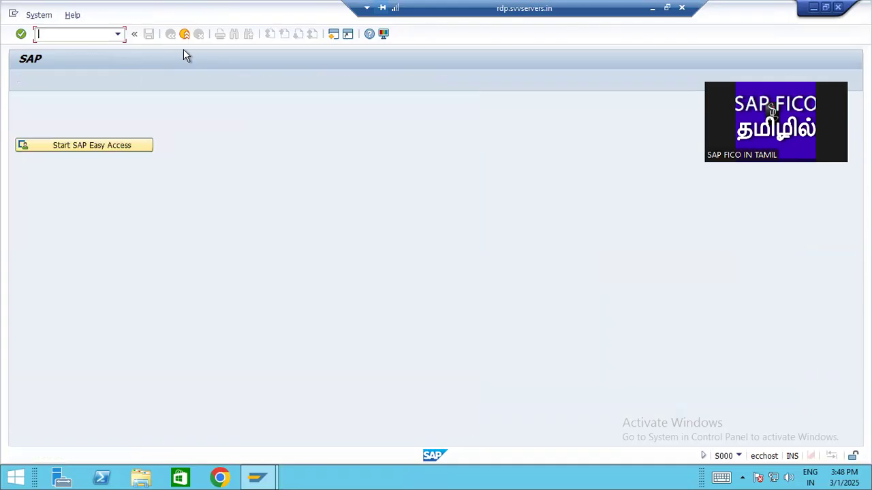
click(67, 152)
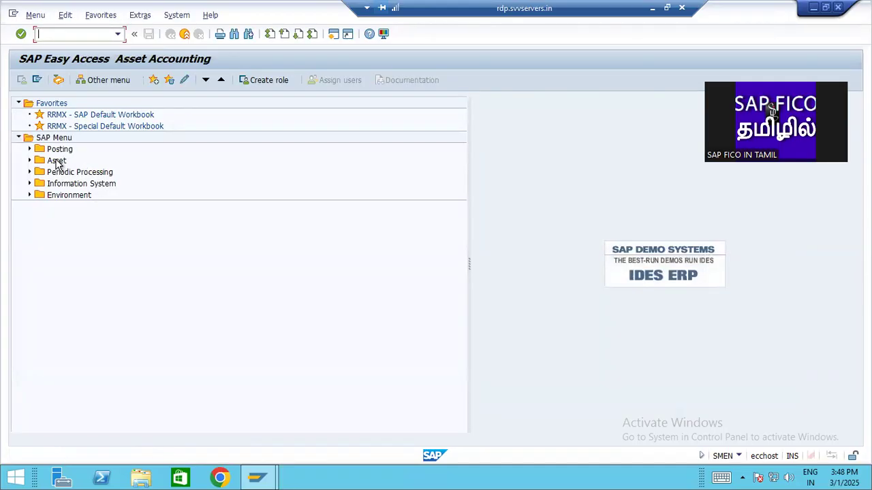
Step: Look through the Posting folder of the Asset Accounting menu, and collapse it together with the SAP Menu
click(29, 149)
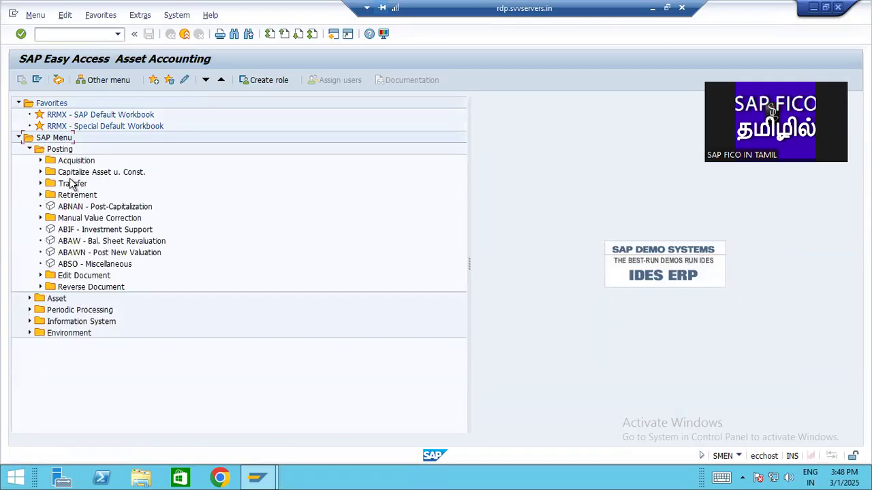
click(29, 148)
click(18, 137)
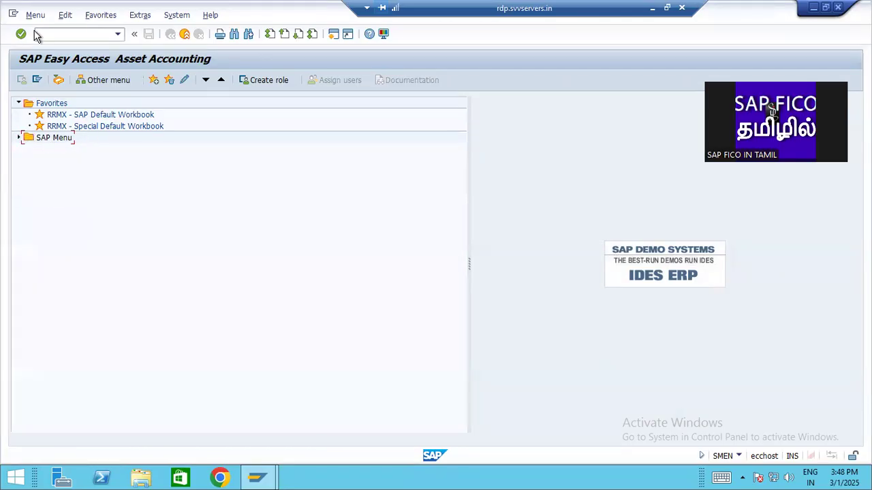
Step: Open the user profile with /nsu3, set the default start menu to FKMN and save
click(62, 33)
text(/nsu3)
key(Return)
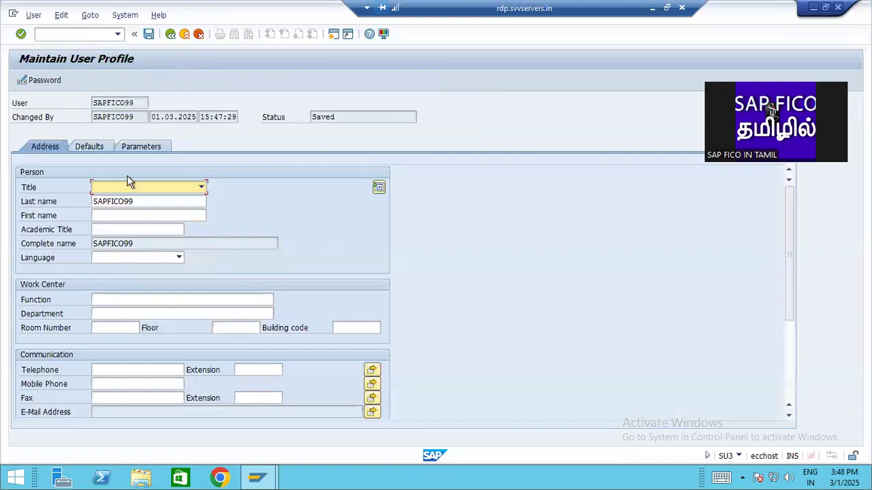
click(90, 147)
drag(150, 173, 10, 187)
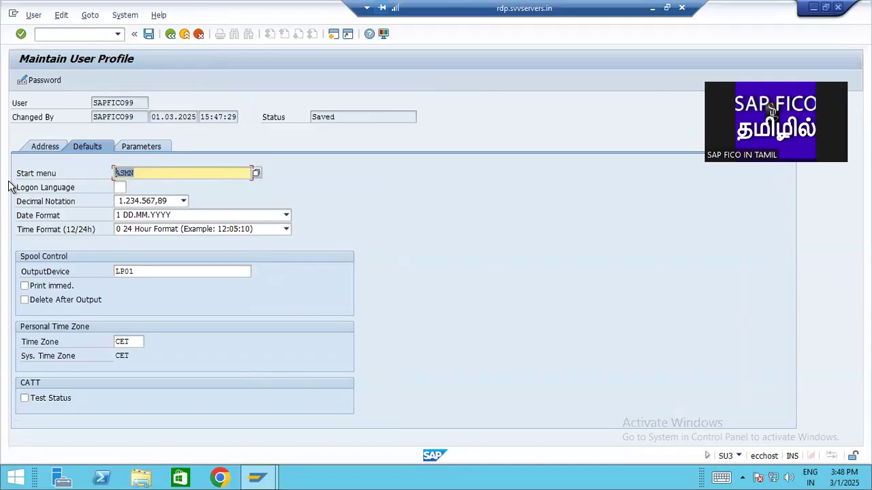
text(FKMN)
key(Return)
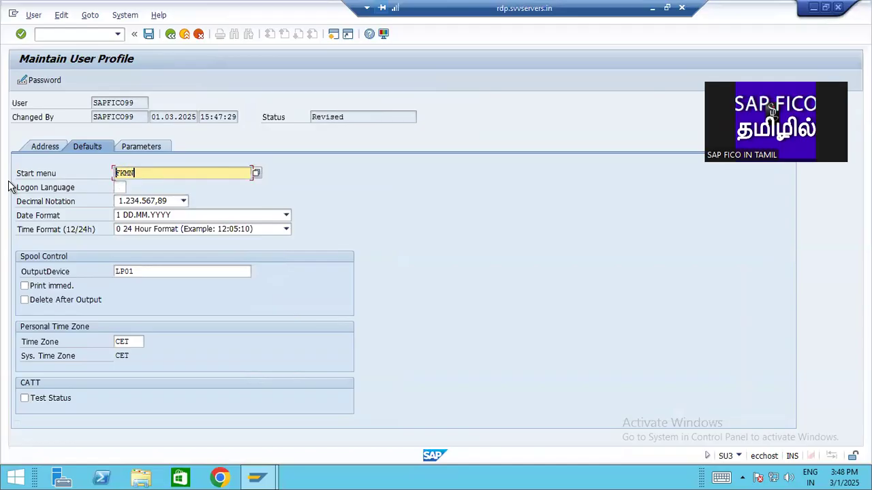
click(149, 35)
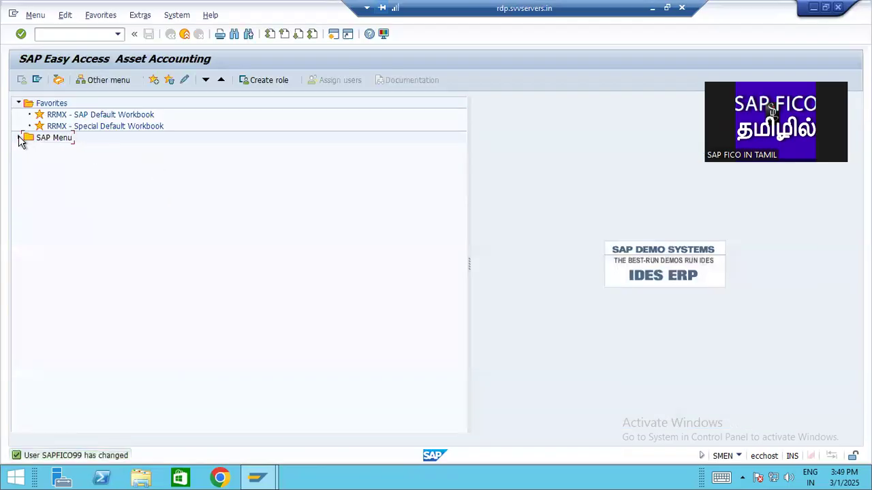
Step: Expand the SAP Menu again and check its Asset and Posting folders
click(19, 138)
click(59, 161)
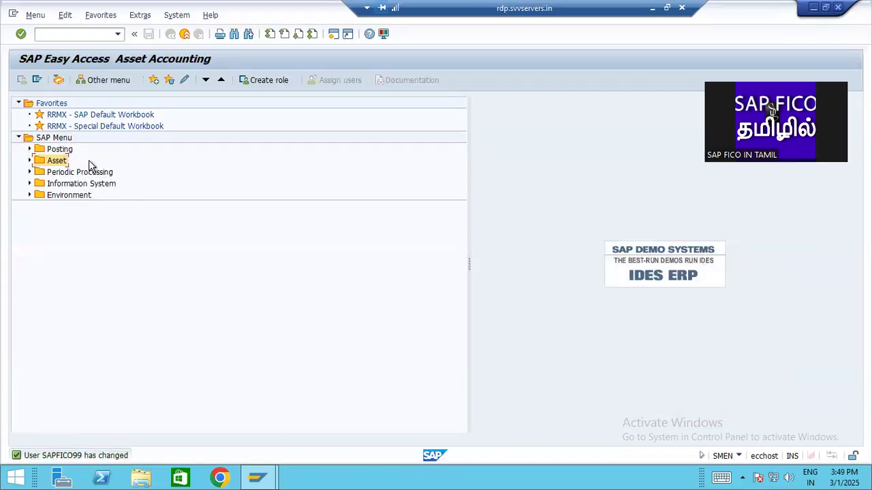
click(64, 150)
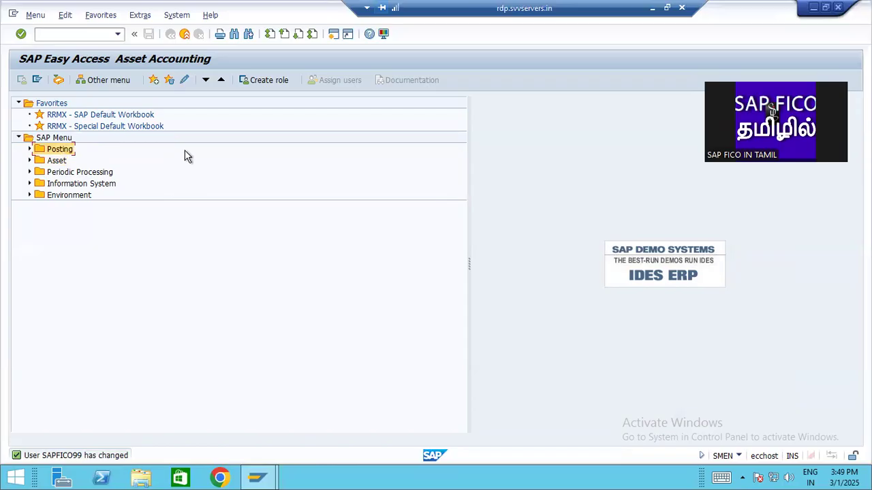
Step: Restart SAP Easy Access via /n, and in the Accounts Payable menu expand Document Entry and select FB60 - Invoice
click(59, 35)
text(/n)
key(Return)
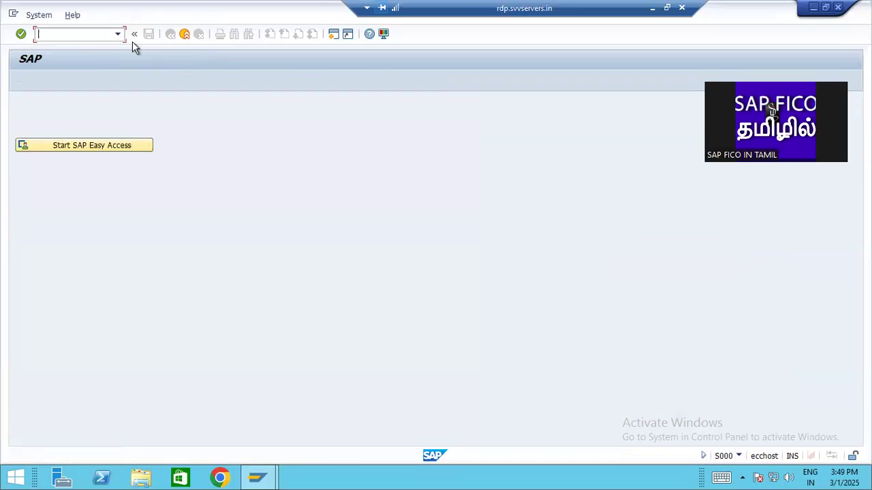
click(110, 146)
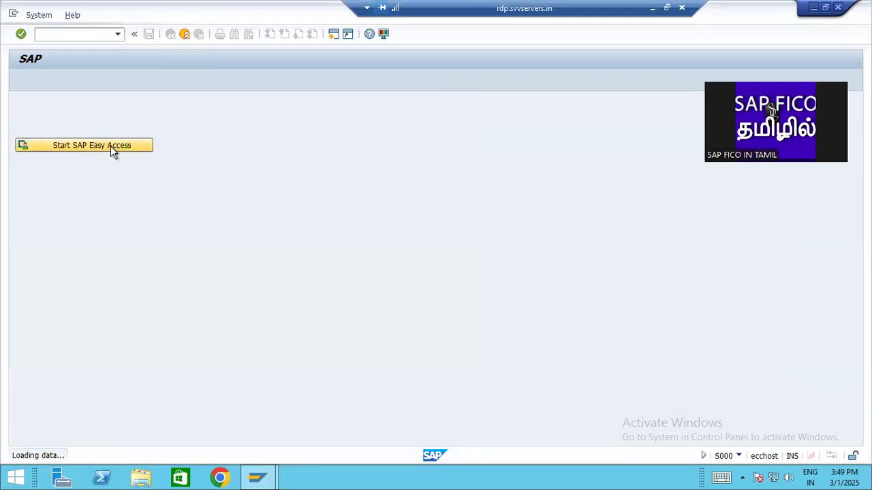
click(31, 149)
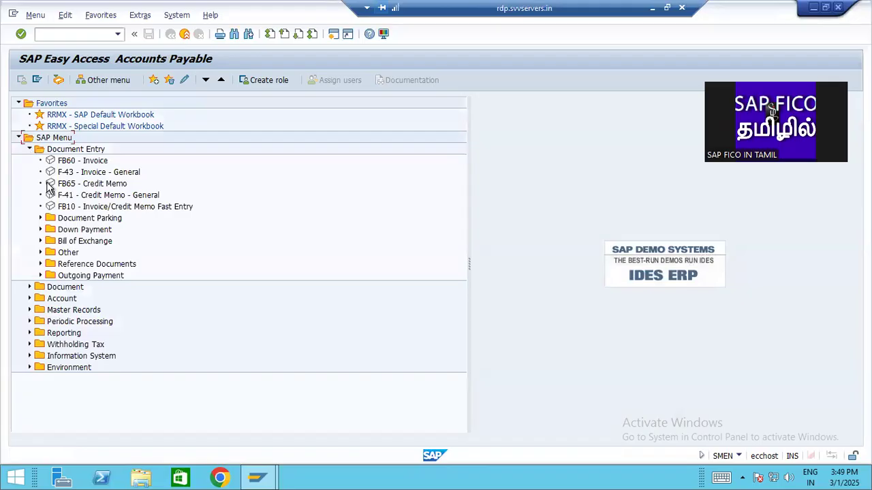
click(108, 162)
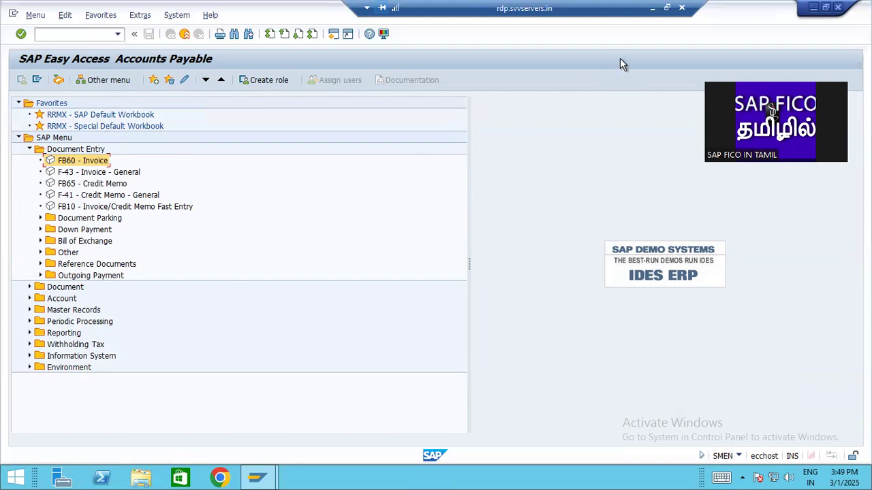
Step: Check the area menu code slide, return to SAP and open the Purchasing area menu with /NME00, expanding Purchase Order
click(652, 8)
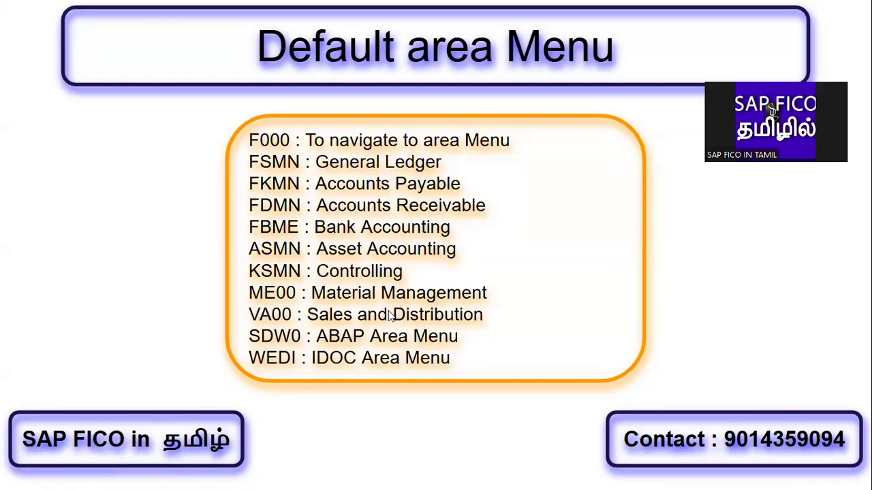
key(super)
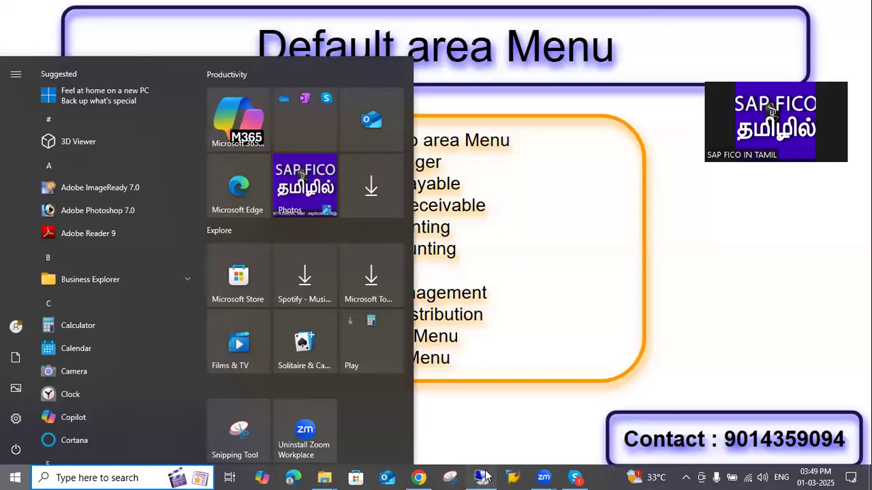
click(486, 474)
click(60, 34)
text(/NME00)
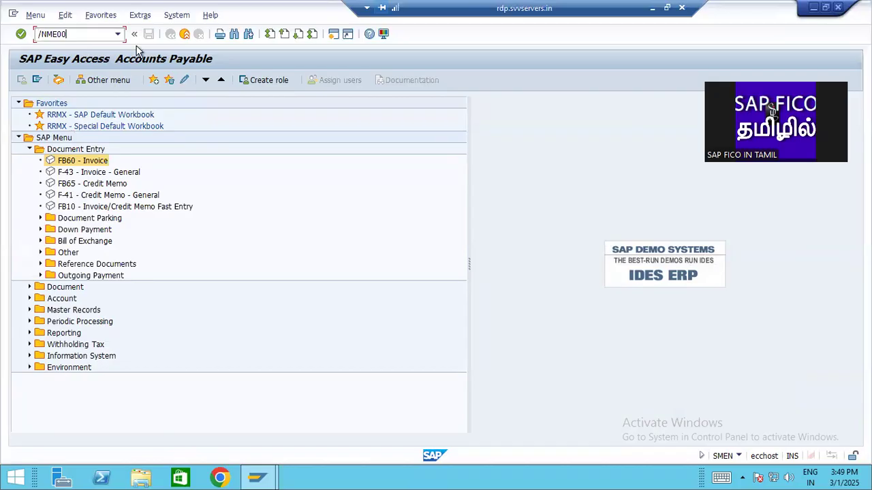
key(Return)
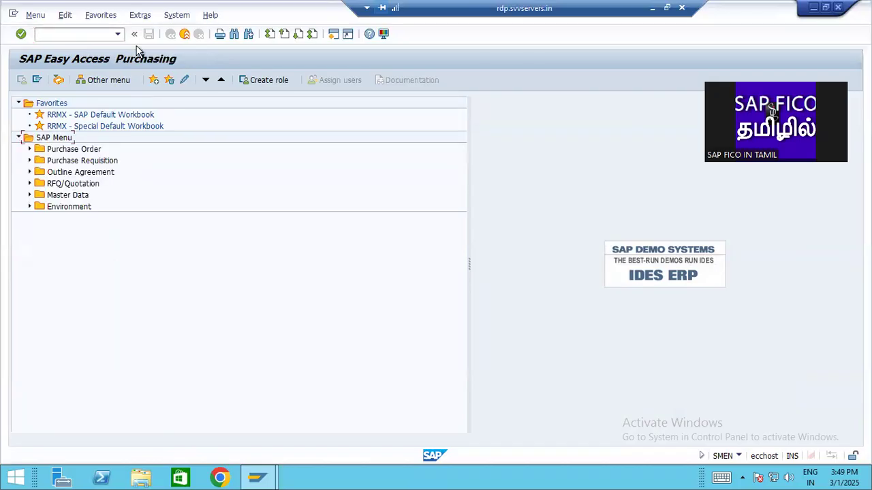
click(29, 149)
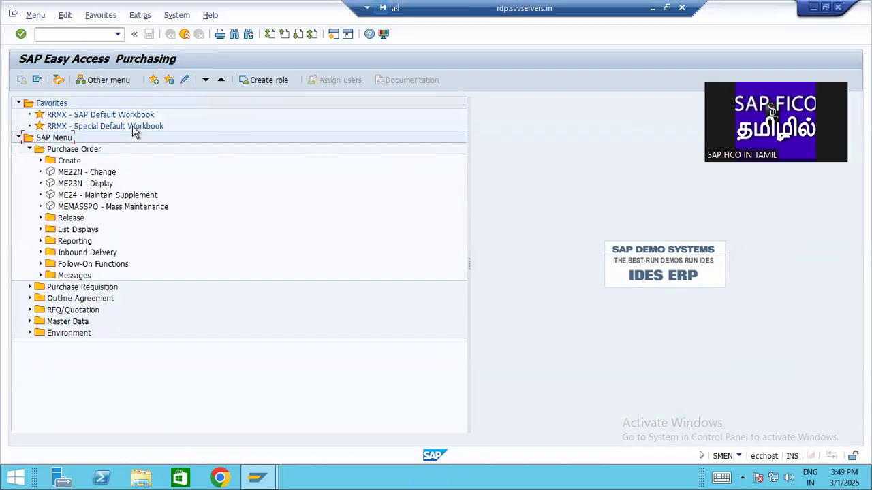
Step: Check the Sales and Distribution code on the slide and open the Sales area menu in SAP with /nva00
click(651, 9)
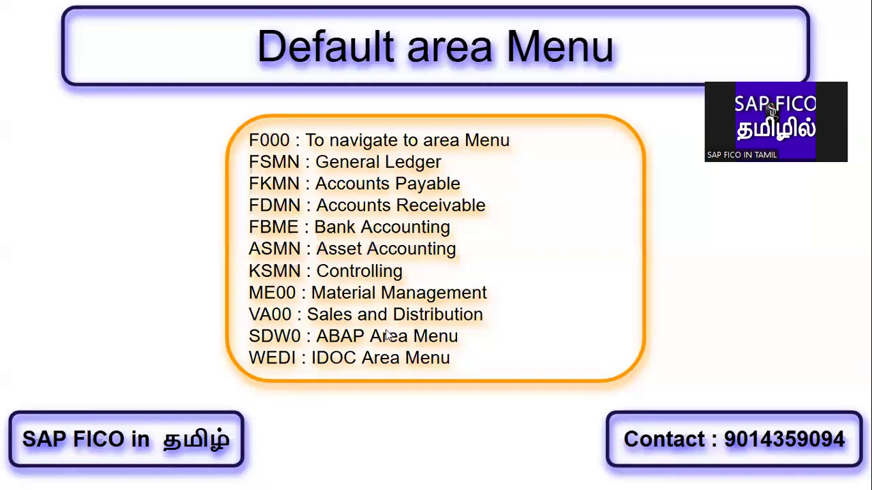
key(super)
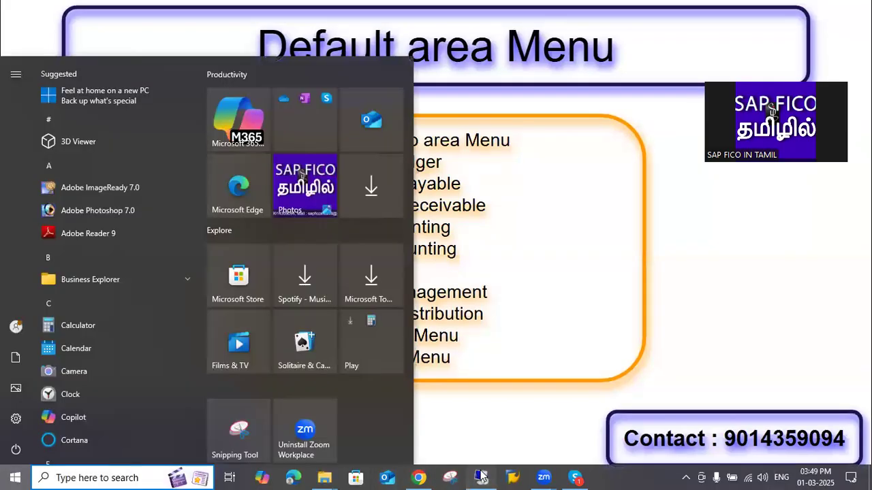
click(479, 475)
text(/nvs00)
key(Return)
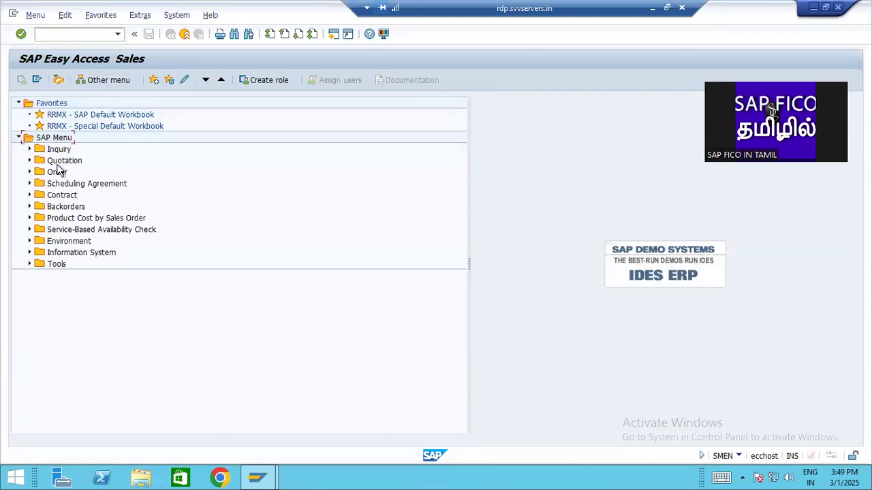
Step: Expand the Order and Inquiry folders of the Sales menu, select VA01 - Create, and switch back to the area menu slide
click(29, 171)
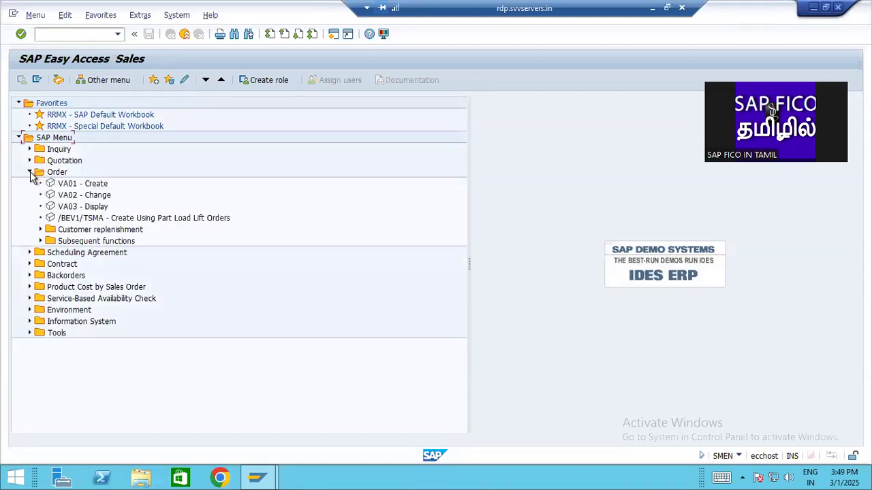
click(164, 183)
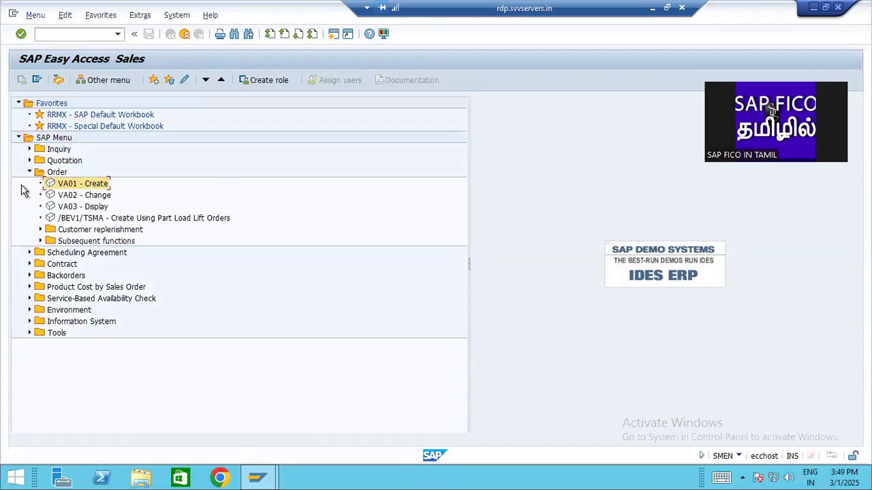
click(30, 149)
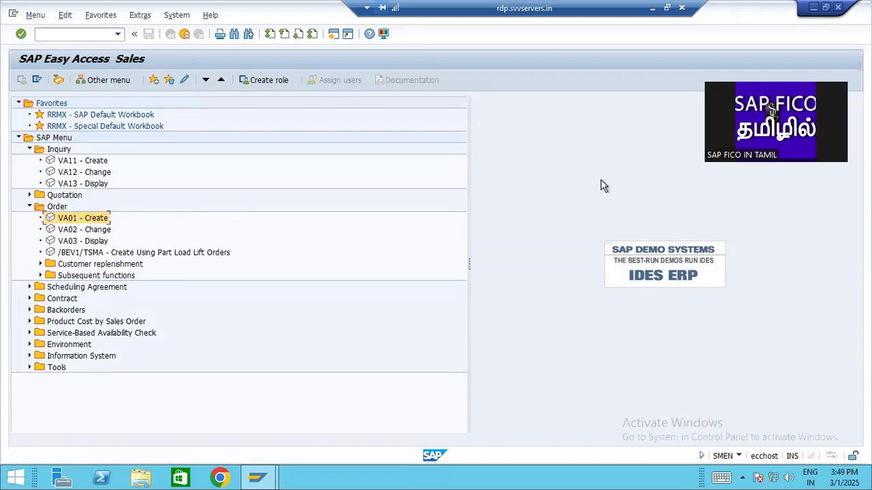
click(652, 9)
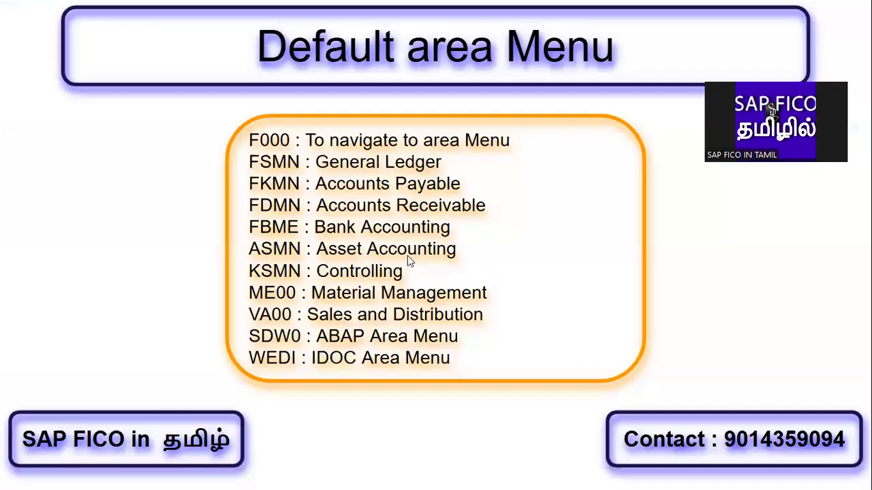